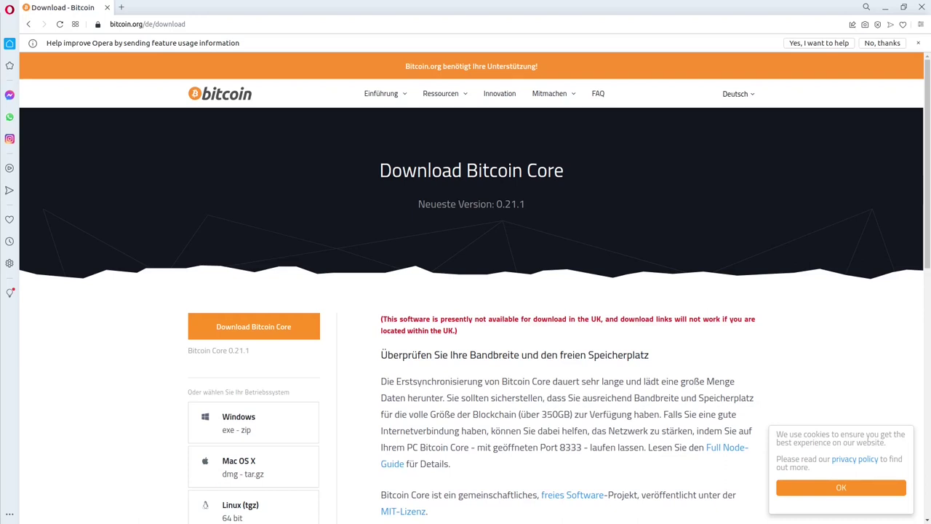
- Look over the Bitcoin Core download page and its options for each operating system
click(191, 24)
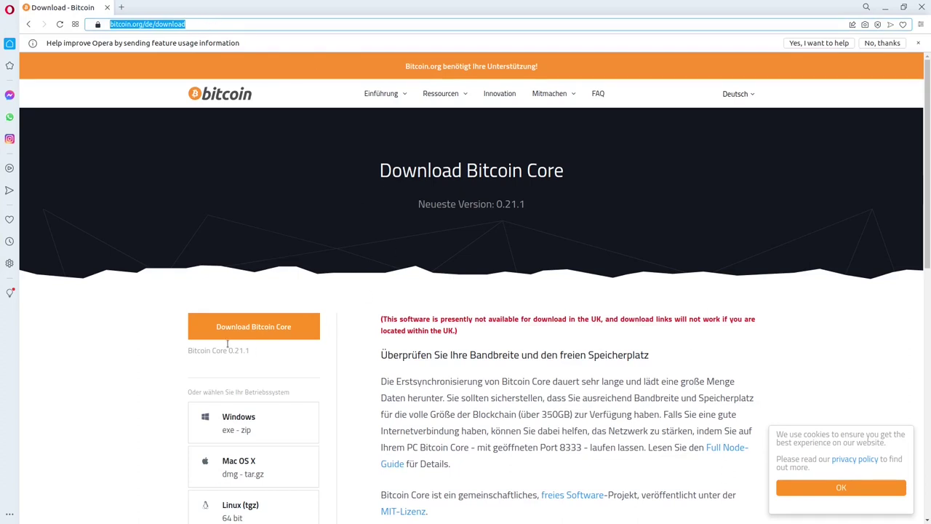
click(162, 323)
scroll(161, 322, down, 3)
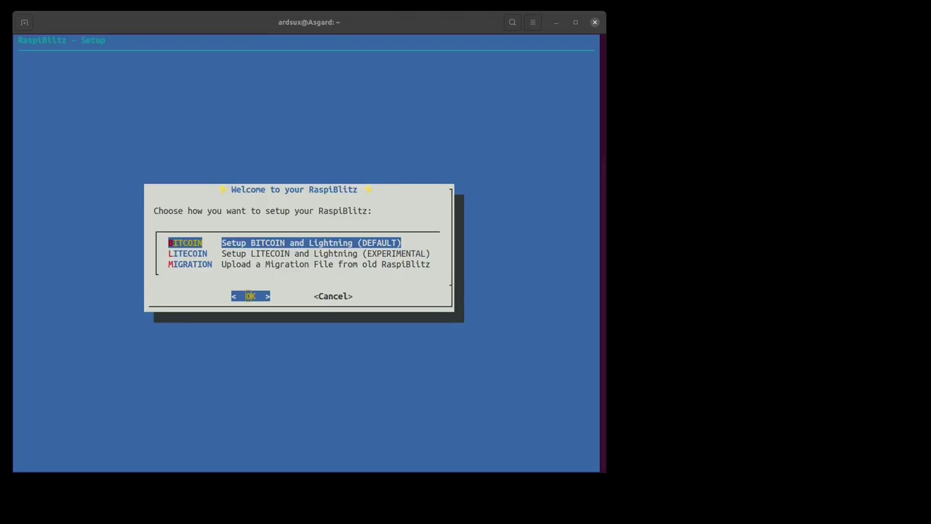
- Choose the default Bitcoin and Lightning setup and name the new RaspiBlitz Zitadelle
click(378, 23)
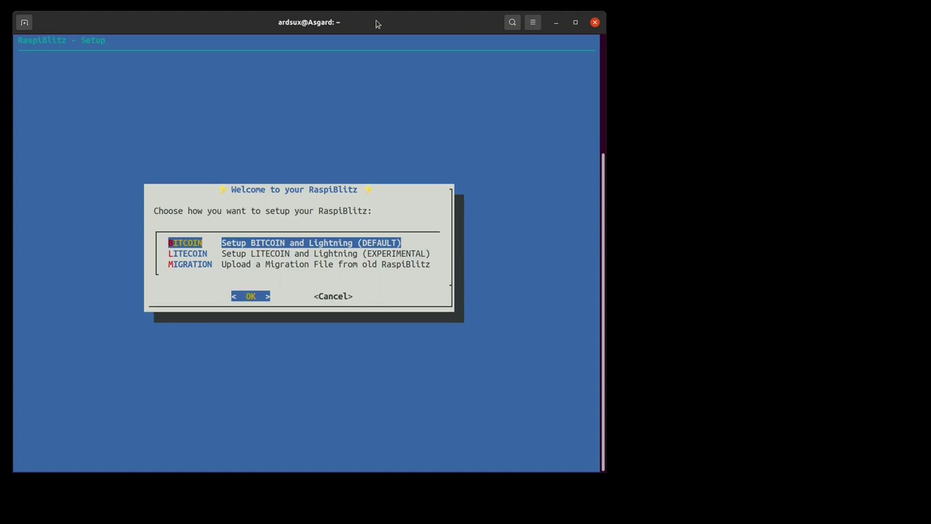
key(Return)
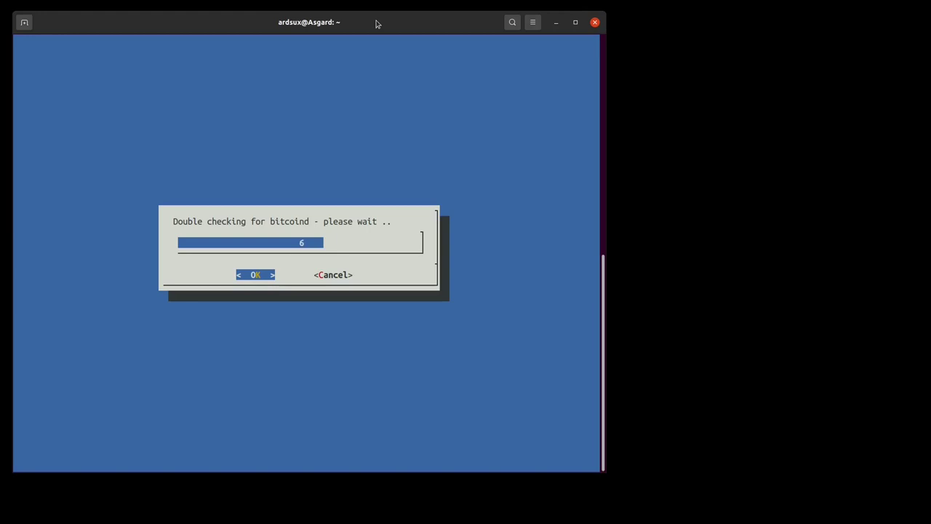
key(Return)
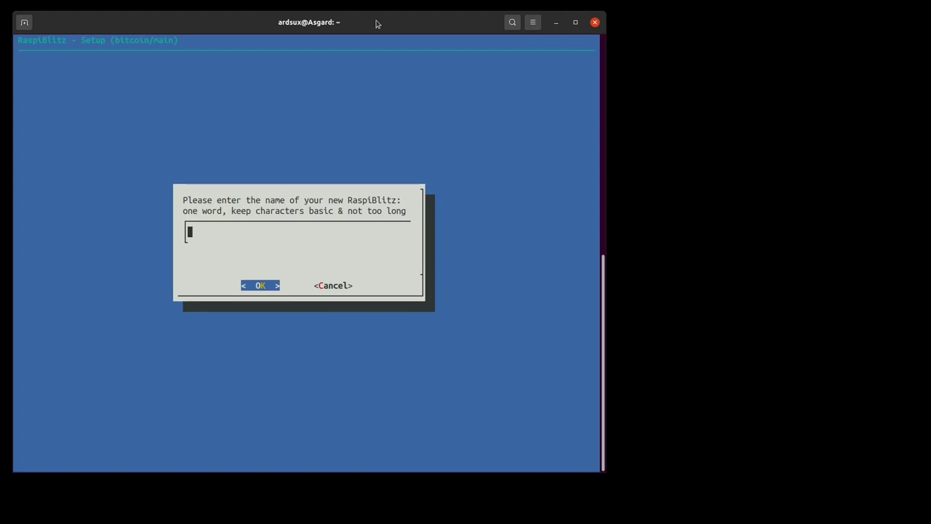
text(Zitadelle)
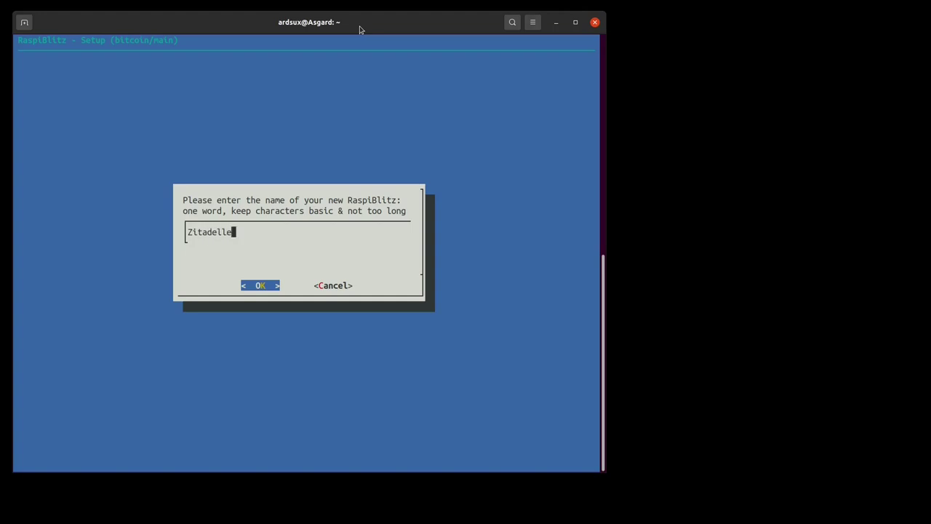
key(Return)
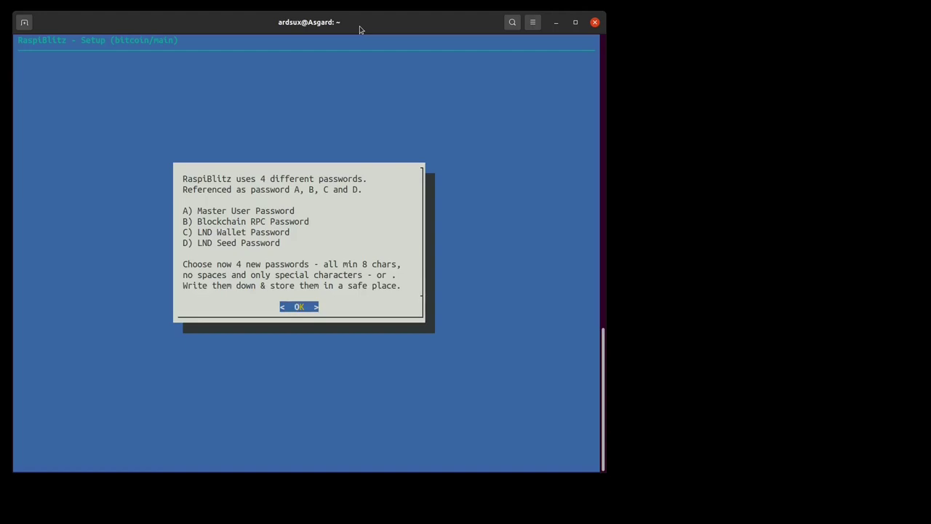
- Acknowledge the password overview, then set and re-enter the Admin/SSH Password A and the RPC password
key(Return)
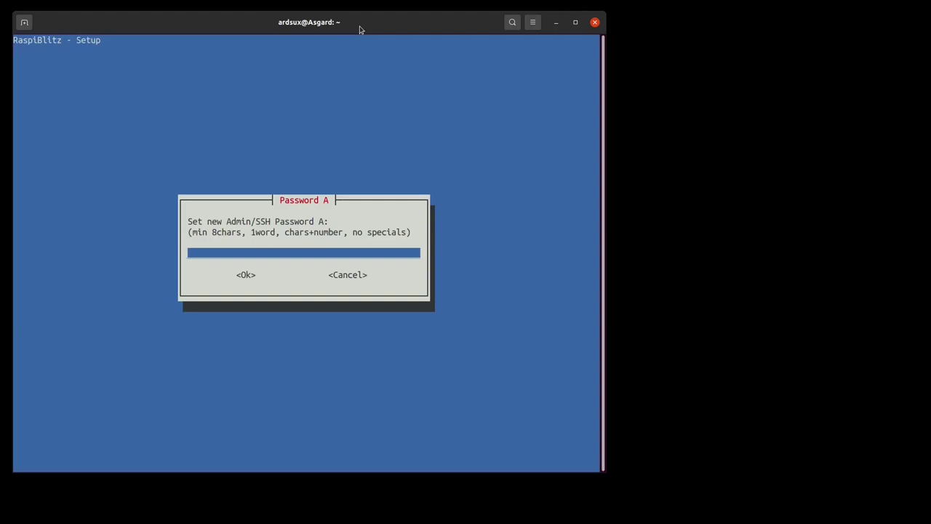
key(Return)
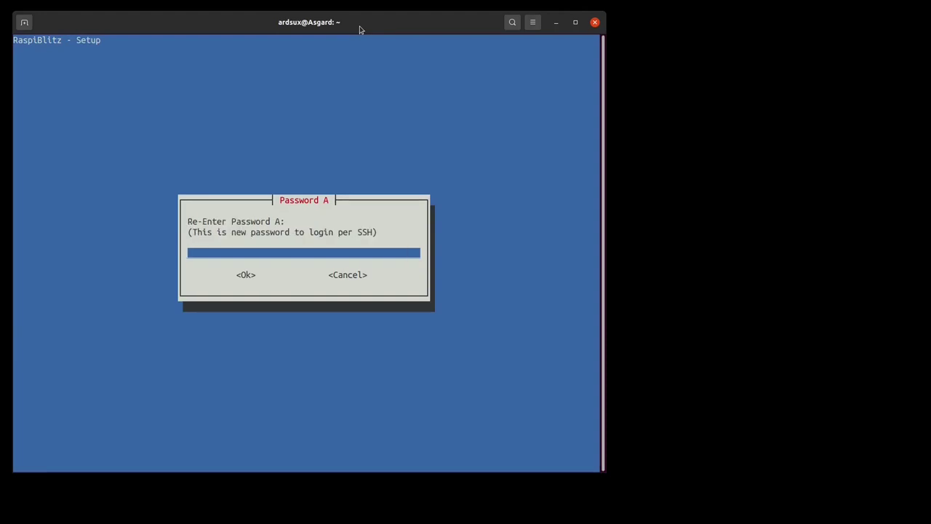
text(*********)
text(***)
key(Return)
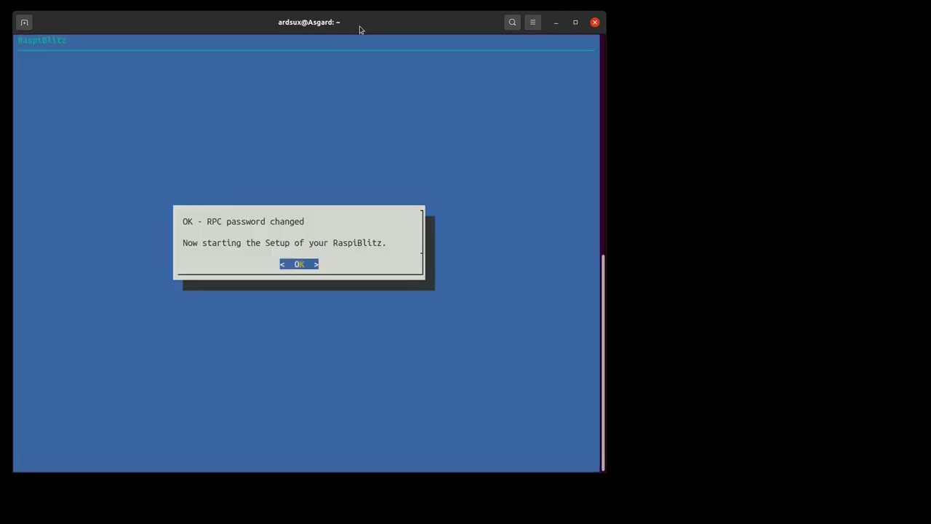
key(Return)
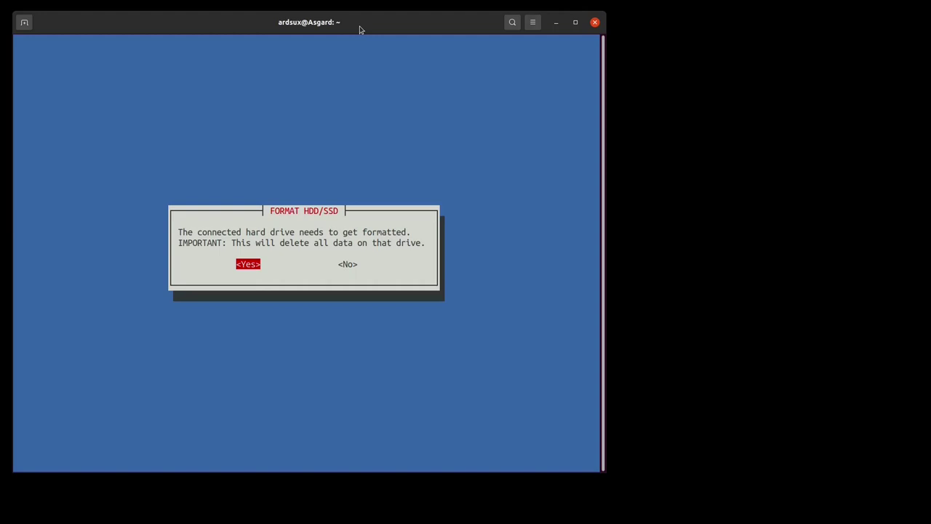
- Approve formatting the connected hard drive and choose to copy the blockchain from a laptop or node over LAN
key(Return)
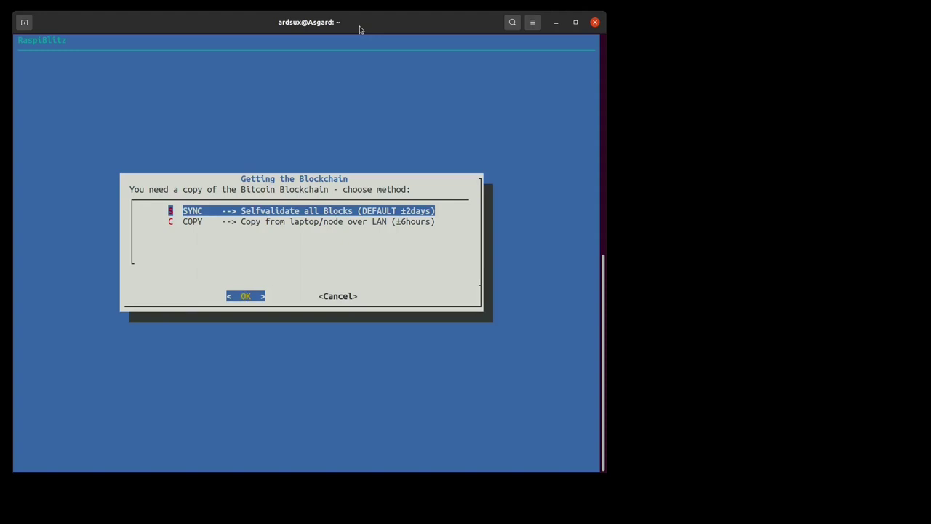
key(Down)
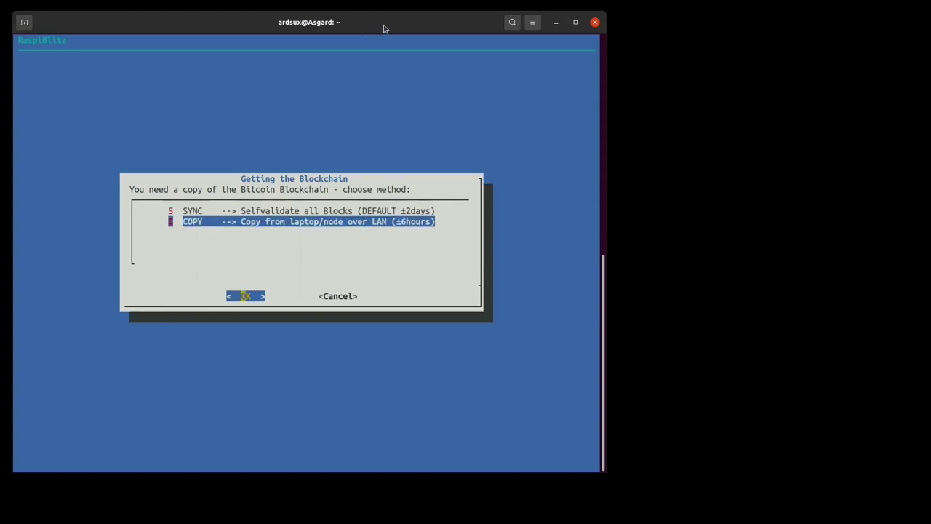
key(Return)
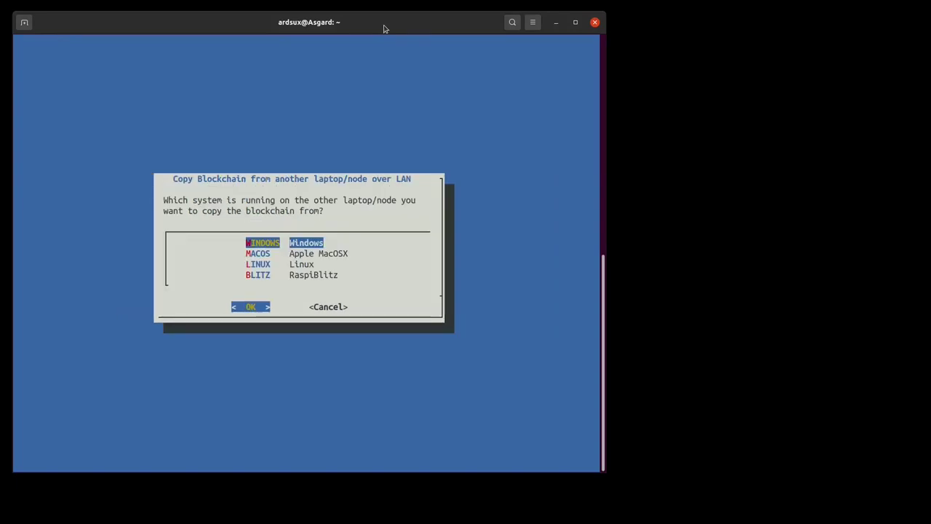
- Select Windows as the system of the computer the blockchain is copied from
key(Down)
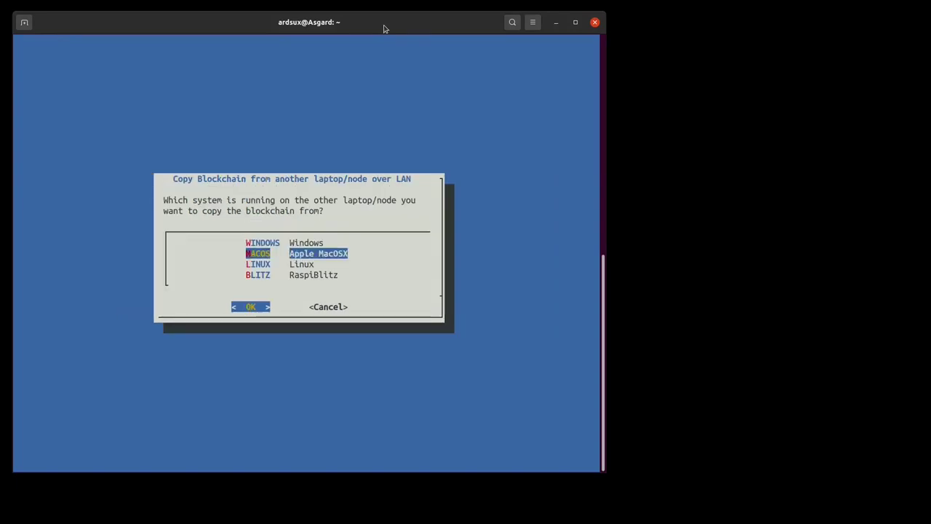
key(Down)
key(Down)
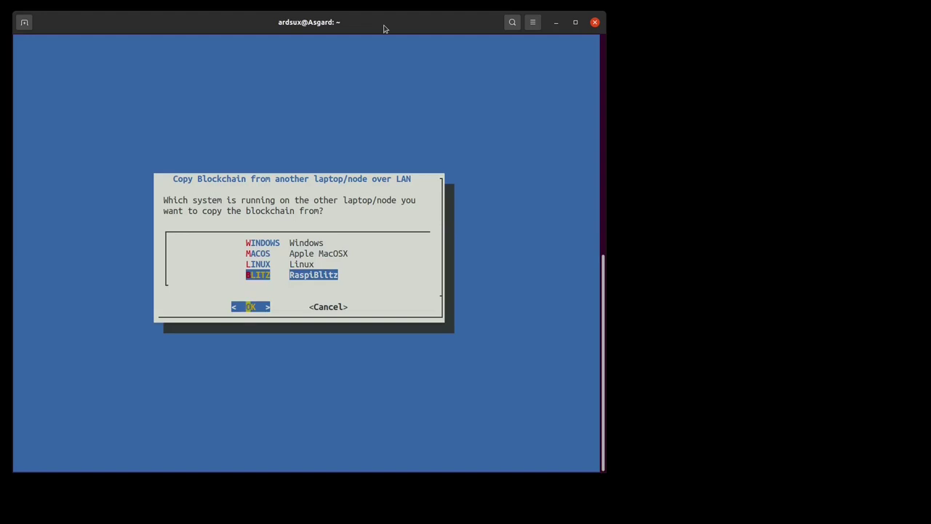
key(Up)
key(Up)
key(Up)
key(Return)
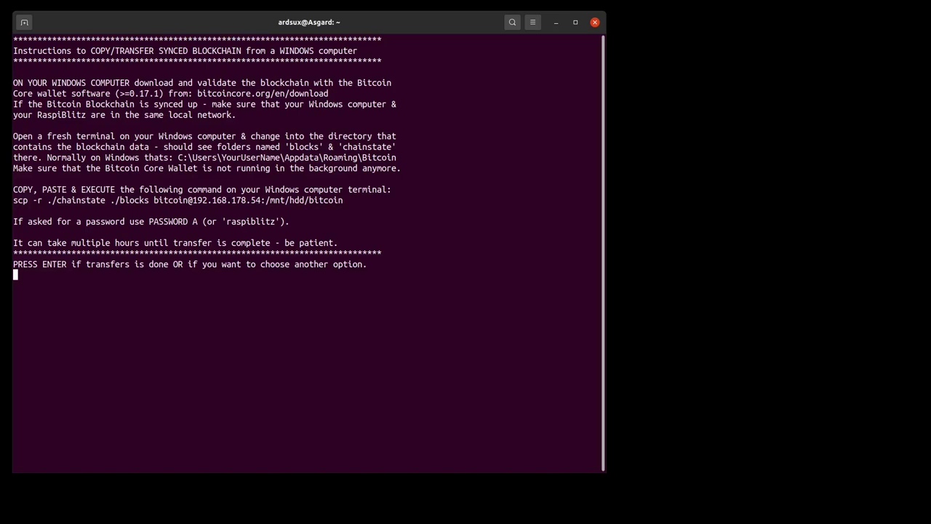
- Switch to the Windows command prompt, change to the X:\Bitcoin directory and list its contents
key(alt+Tab)
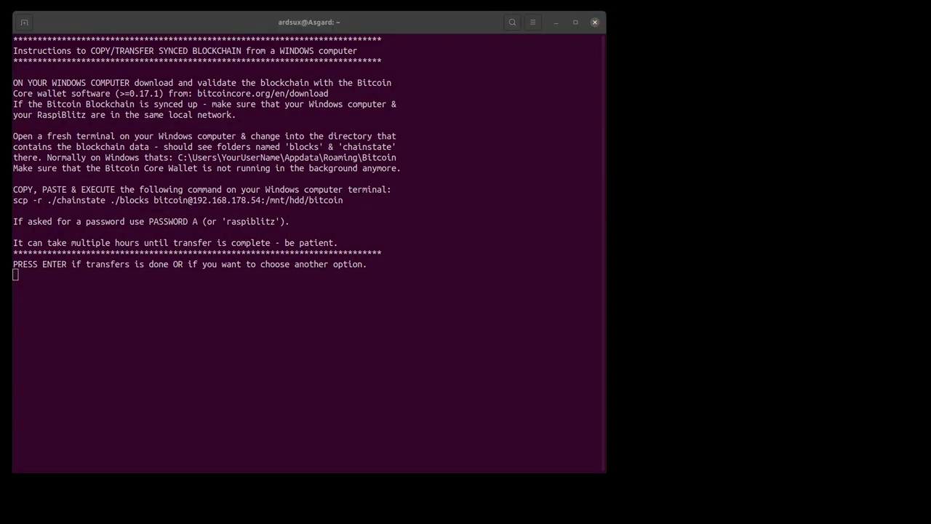
click(371, 24)
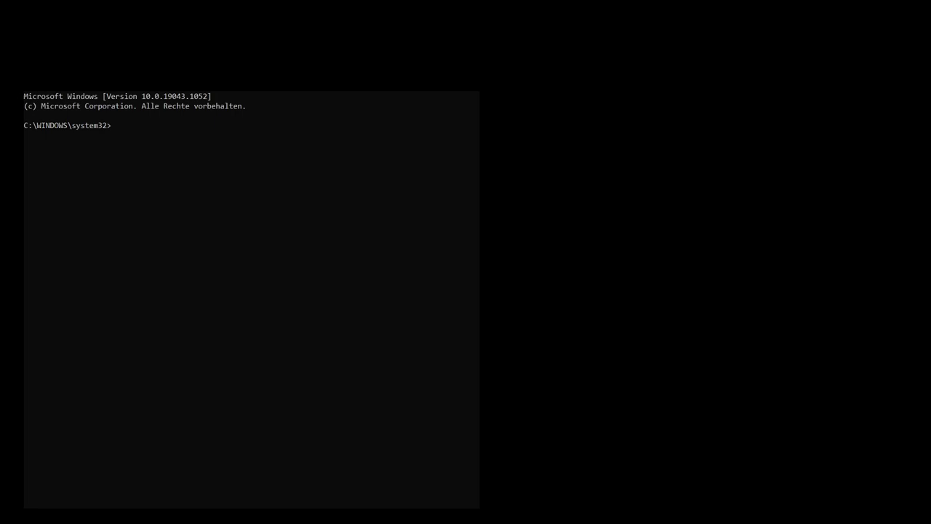
text(cd /d X:\Bitcoin)
key(Return)
text(dir)
key(Return)
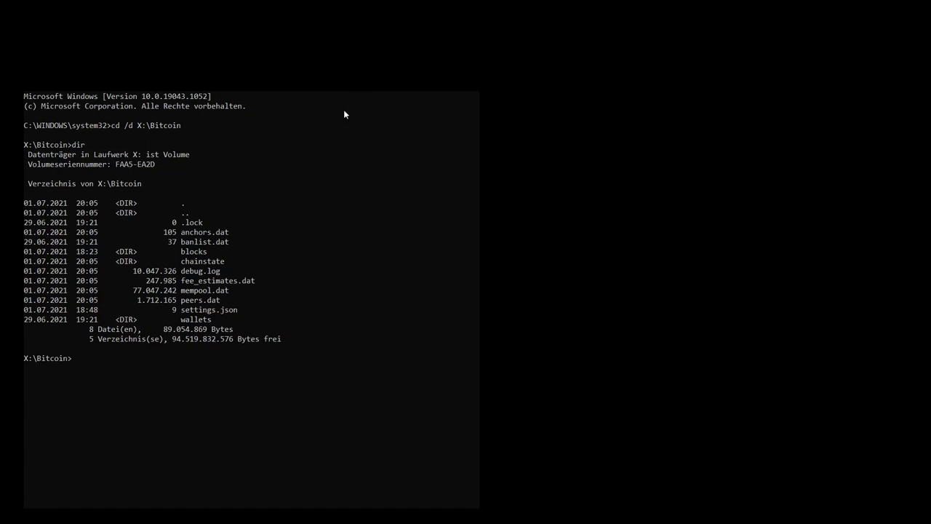
drag(178, 251, 217, 256)
right_click(216, 256)
click(177, 360)
text(scp -r ./chainstate ./block n)
key(BackSpace)
text(bitcoin)
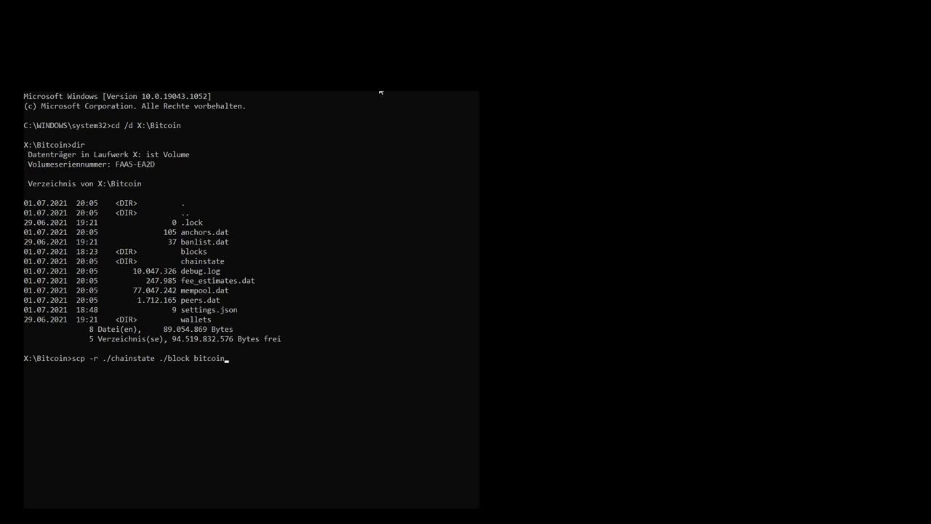
text(@192.168.178)
text(54)
text(:/mnt/hdd/bitcoin)
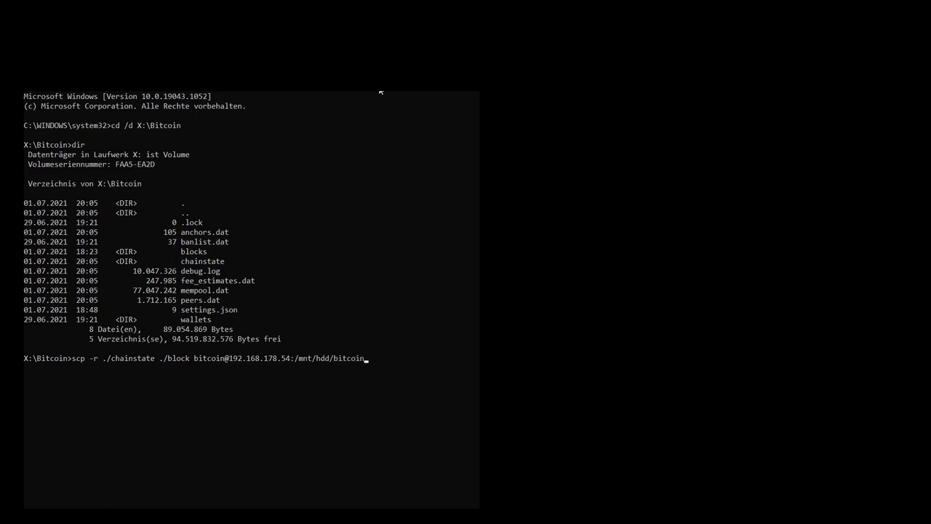
key(Return)
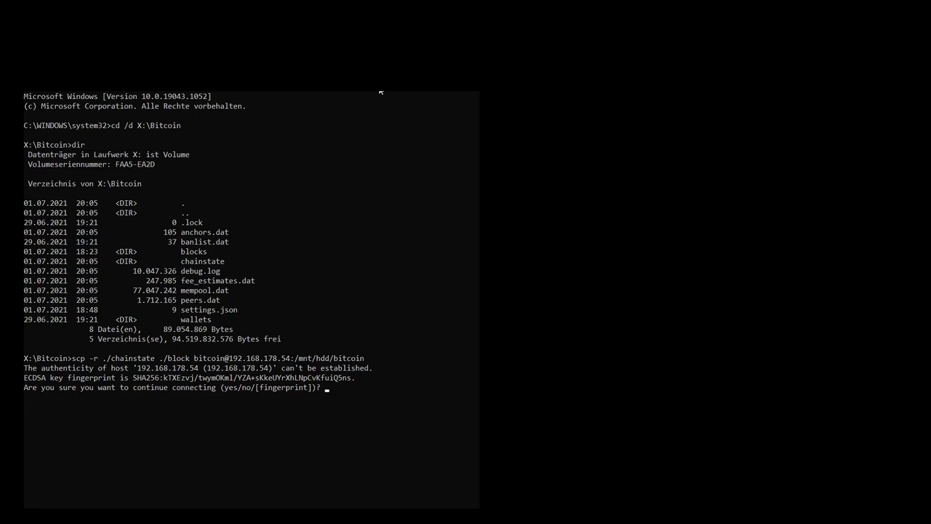
- Accept the unknown host 192.168.178.54 with yes to continue the SCP connection
key(Return)
text(yes)
key(Return)
key(Return)
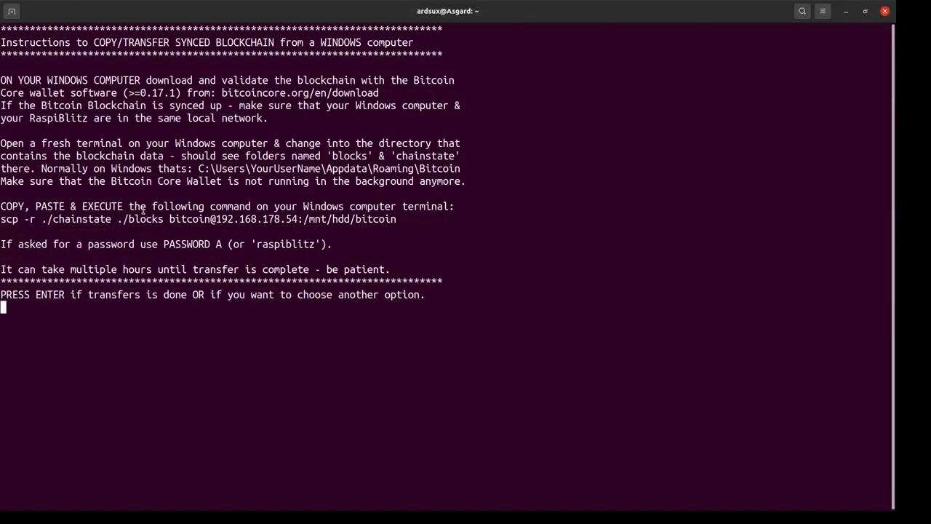
- End the copy instructions in the RaspiBlitz terminal and choose NEW to set up a brand new Lightning node
key(Return)
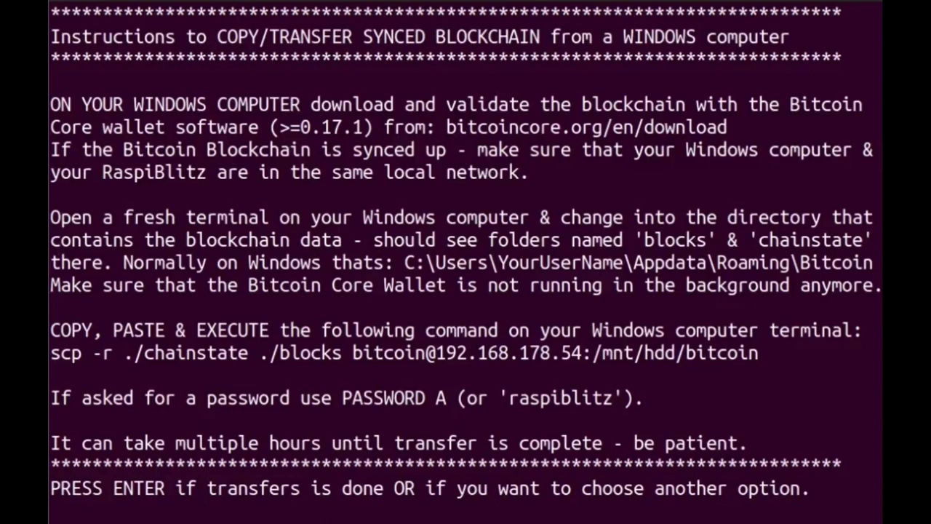
key(Return)
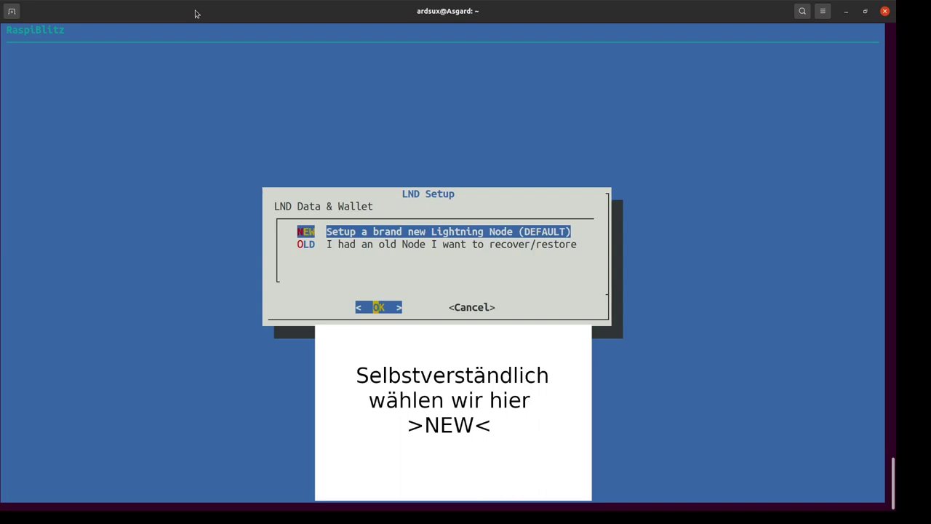
key(Return)
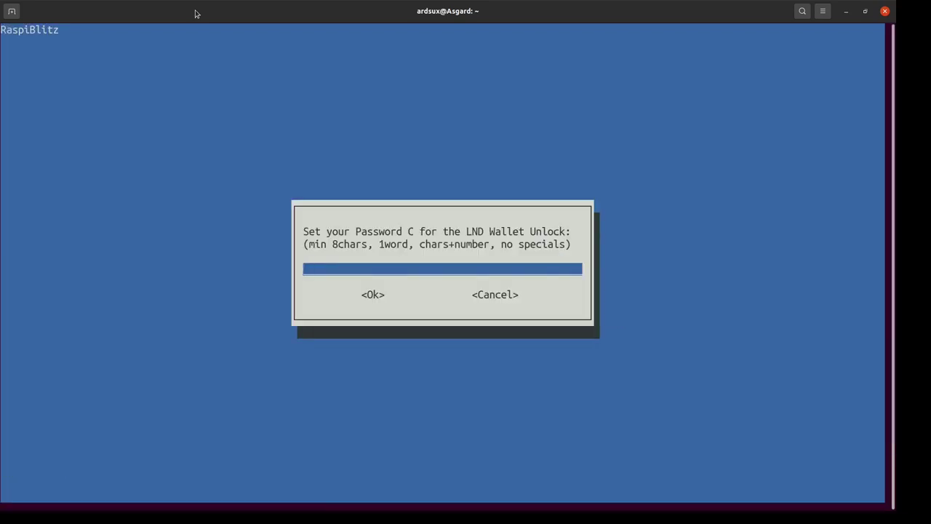
- Set Password C for the LND wallet unlock and re-enter it
text(**************)
key(Return)
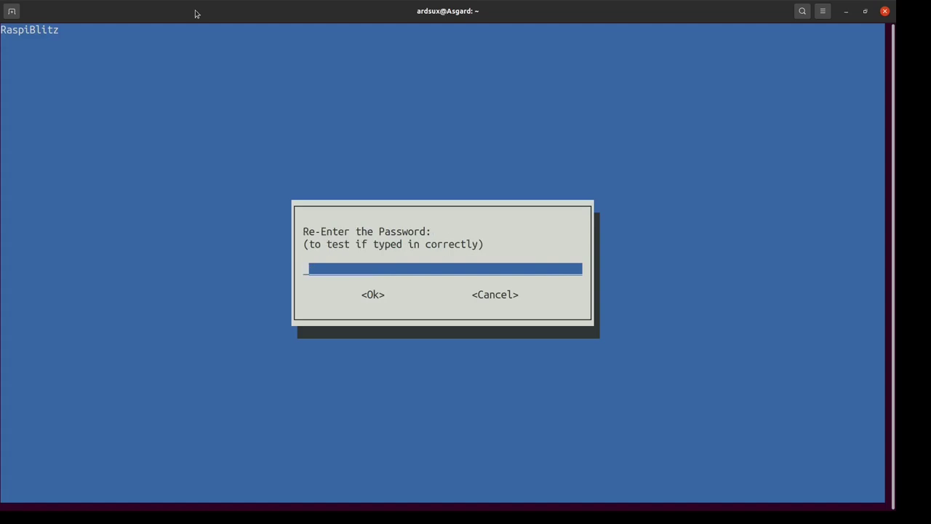
text(*************)
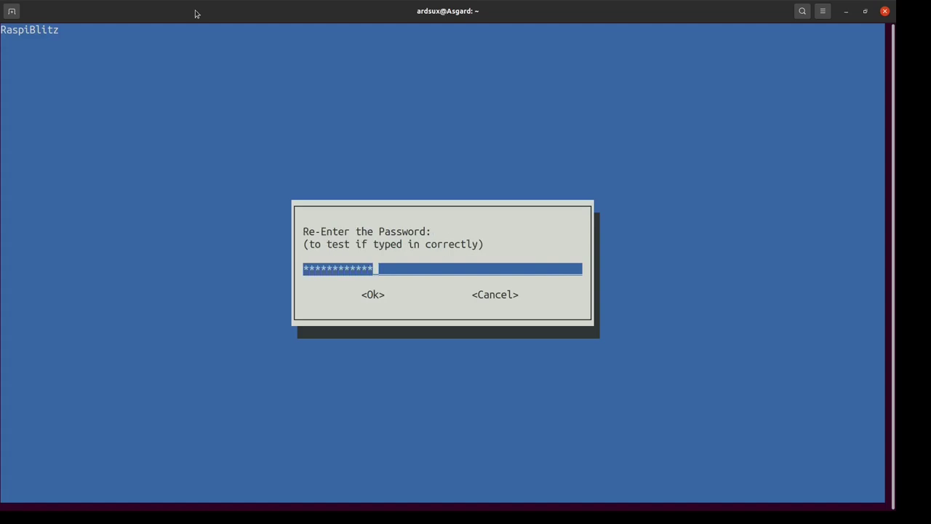
text(*)
key(Return)
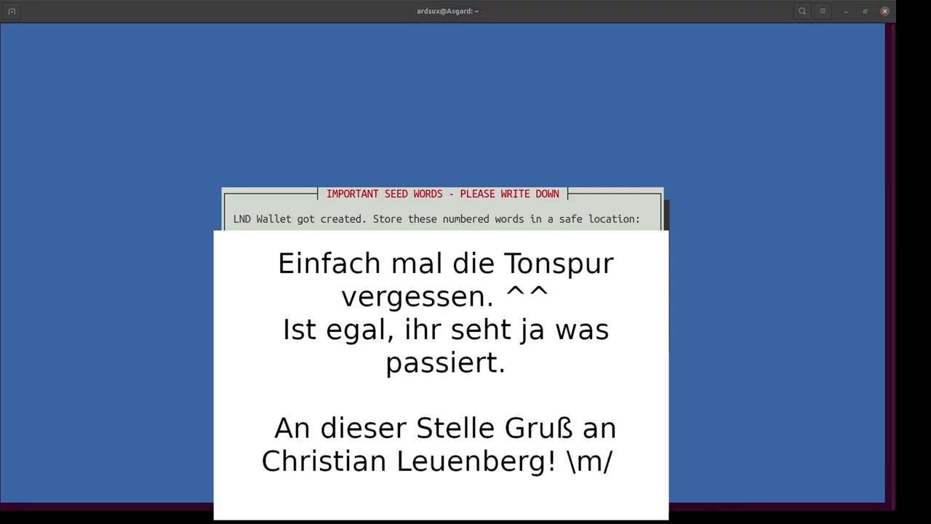
- Dismiss the LND wallet seed word list and continue, confirming that the words are written down
click(544, 182)
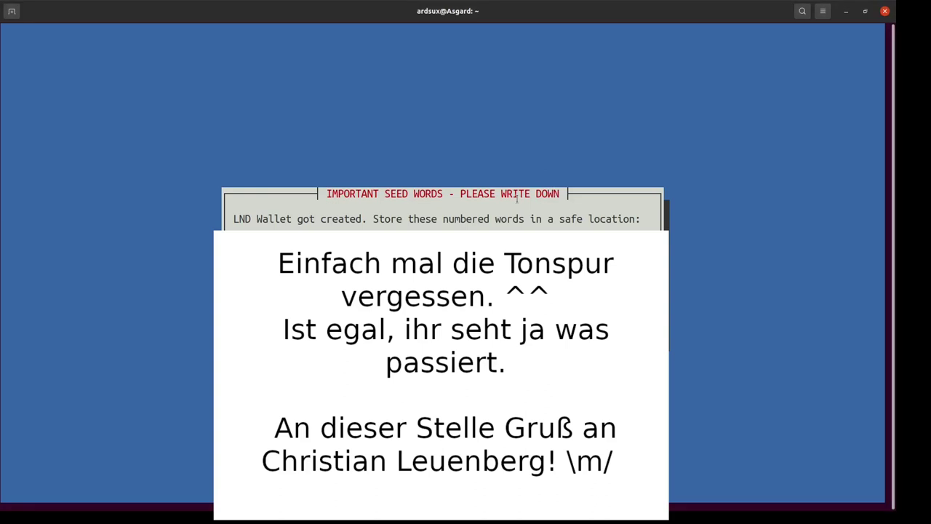
key(Return)
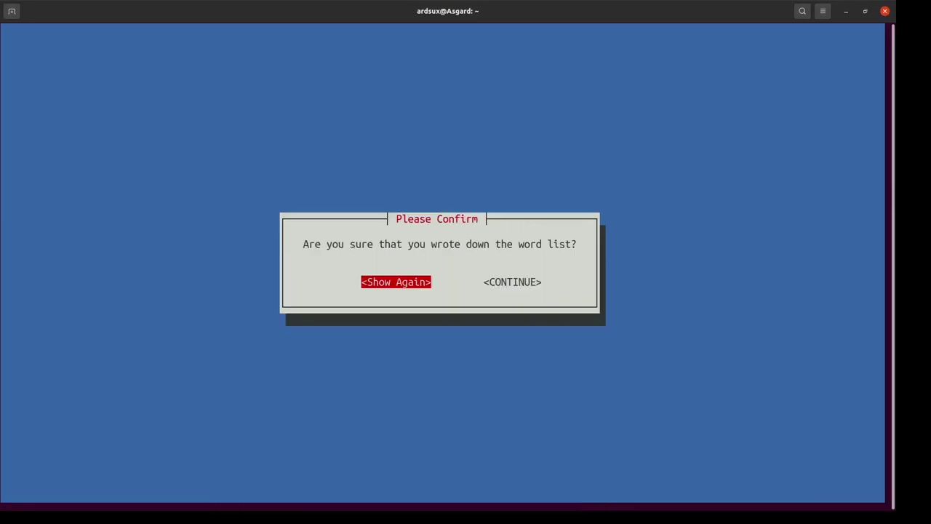
key(Right)
key(Return)
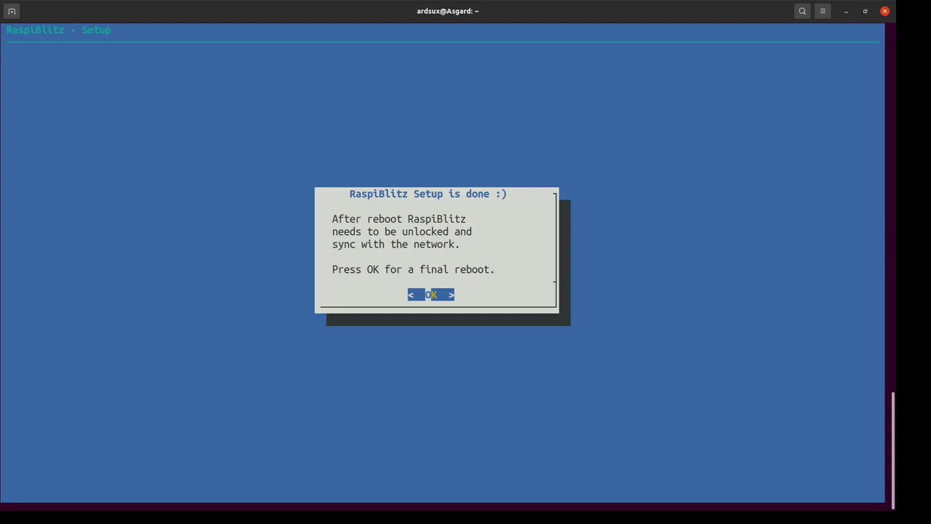
- Confirm the final RaspiBlitz reboot and reconnect over SSH as admin to 192.168.178.54, entering the account password
key(Return)
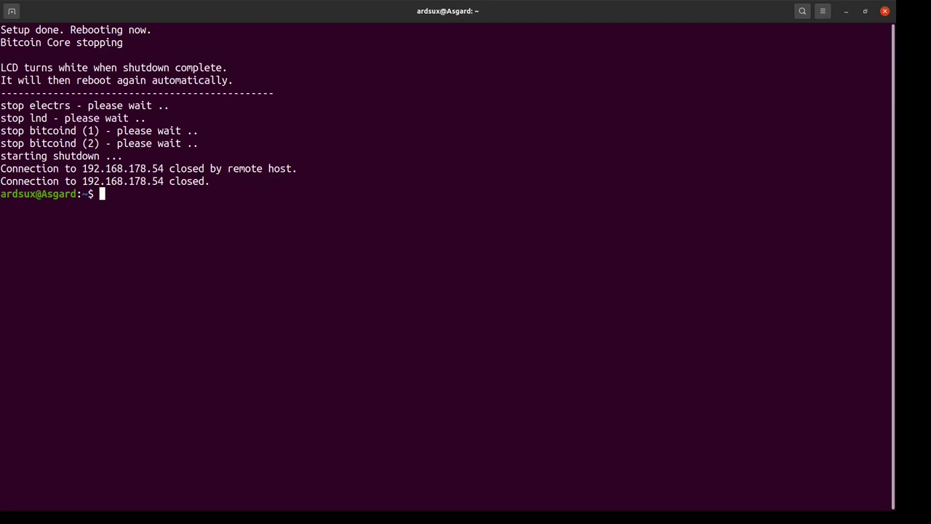
key(Up)
key(Return)
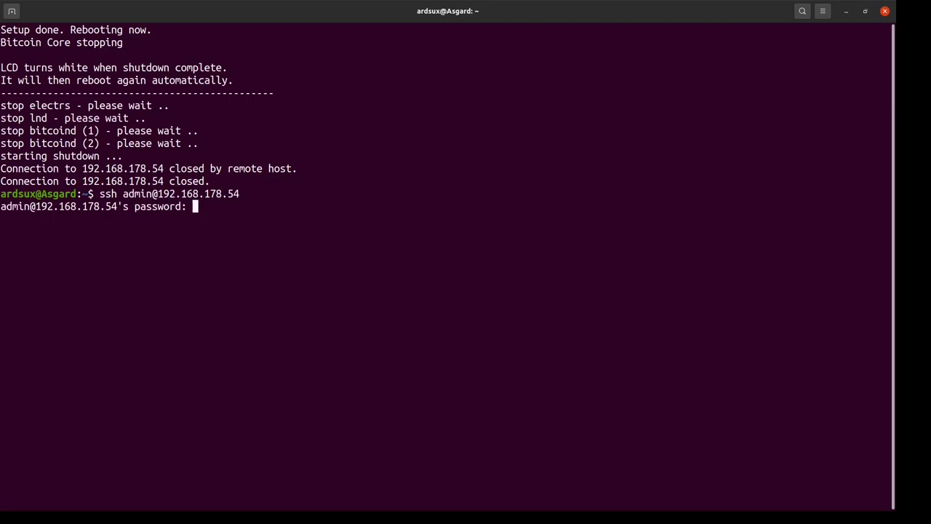
key(Return)
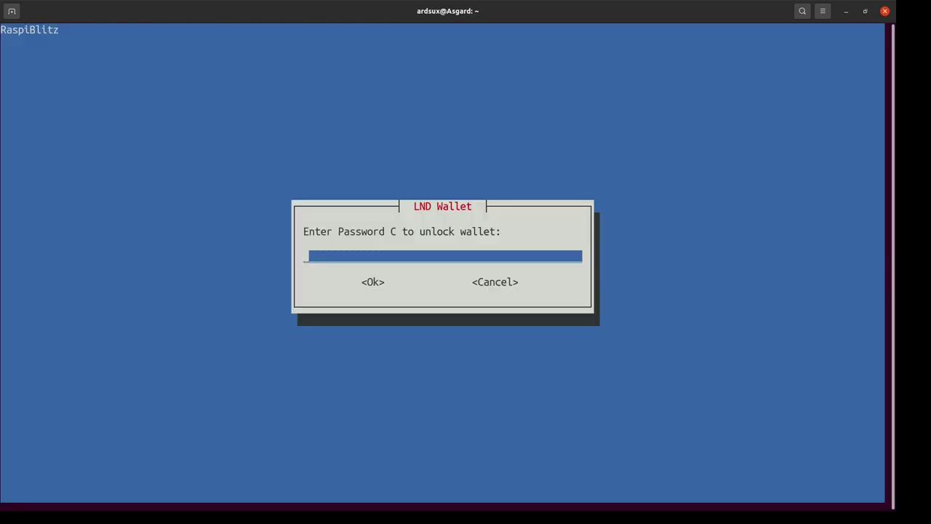
- Unlock the LND wallet by entering Password C
text(**********)
text(****)
key(Return)
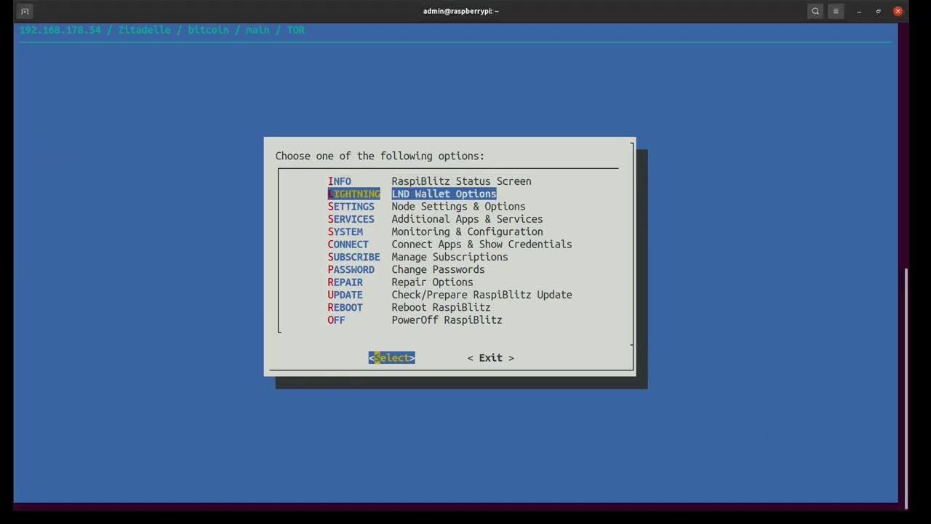
- Open the RaspiBlitz UPDATE options from the list of node options
key(Down)
key(Down)
key(Down)
key(Down)
key(Down)
key(Down)
key(Down)
key(Down)
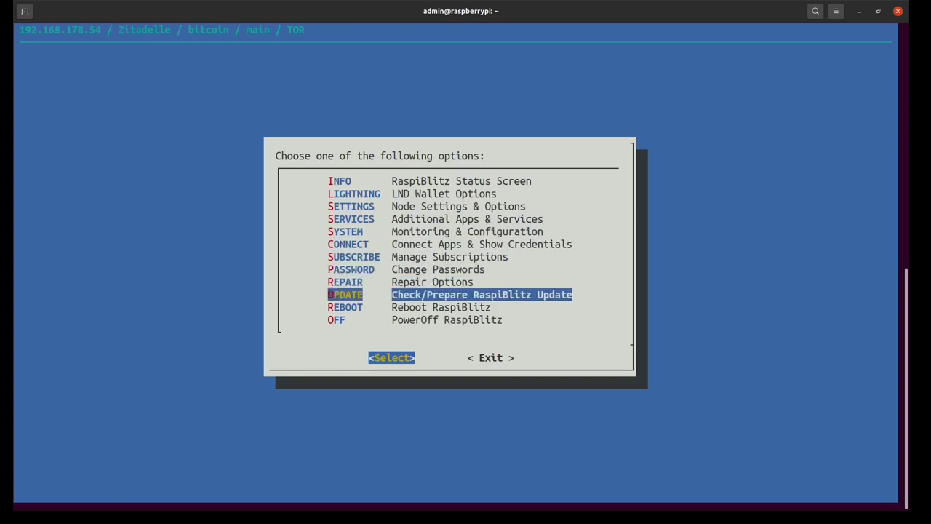
key(Down)
key(Up)
key(Up)
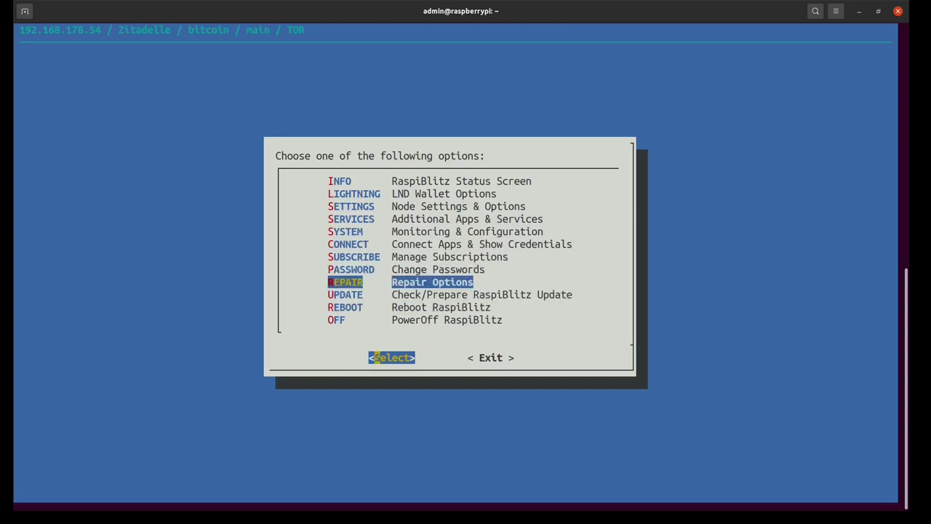
key(Down)
key(Return)
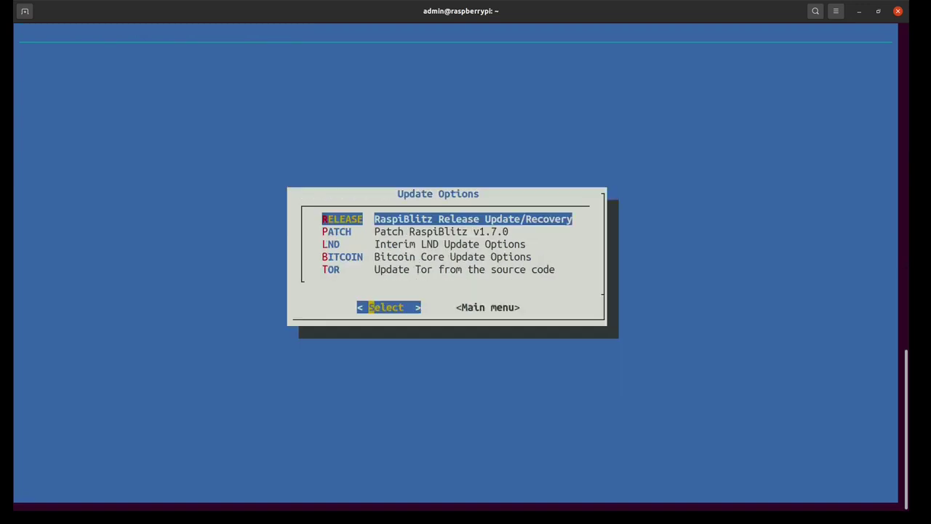
- Choose BITCOIN among the update options and run the RECKLESS Bitcoin Core update to 0.21.1, confirming the update
key(Down)
key(Down)
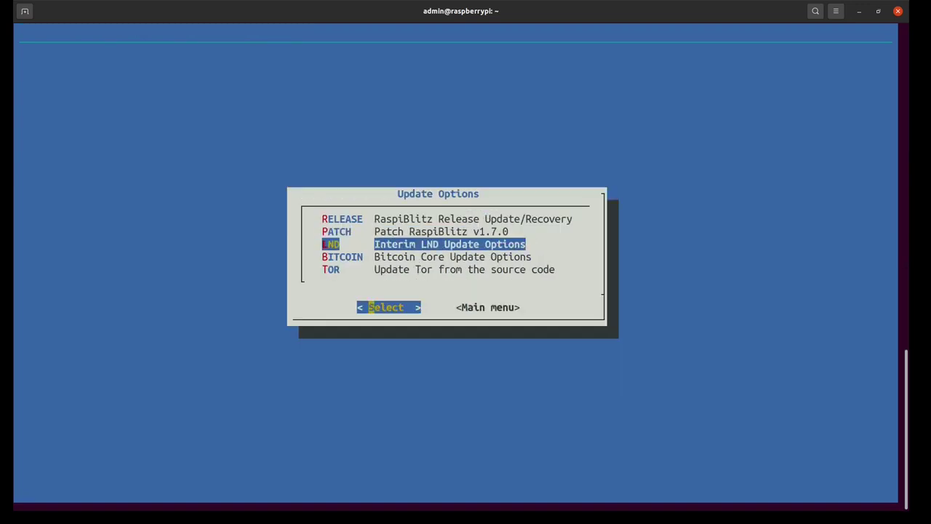
key(Down)
key(Return)
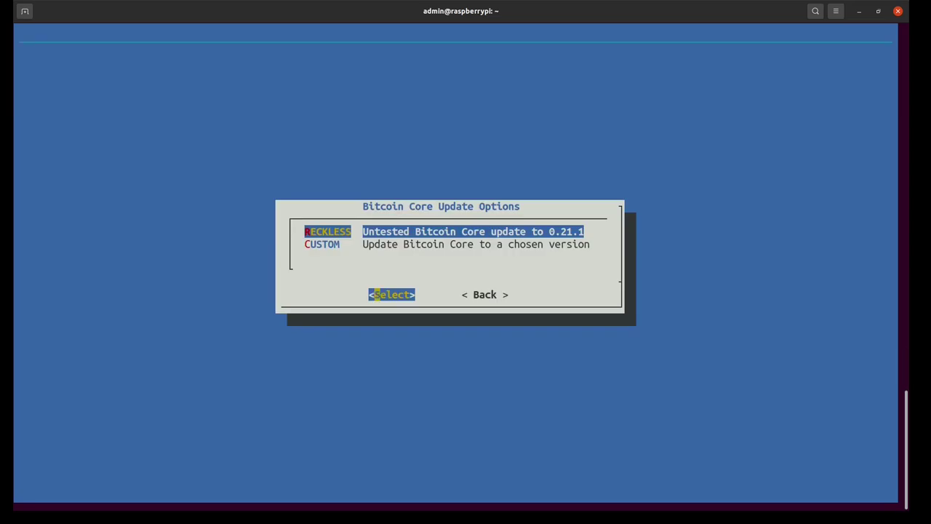
key(Return)
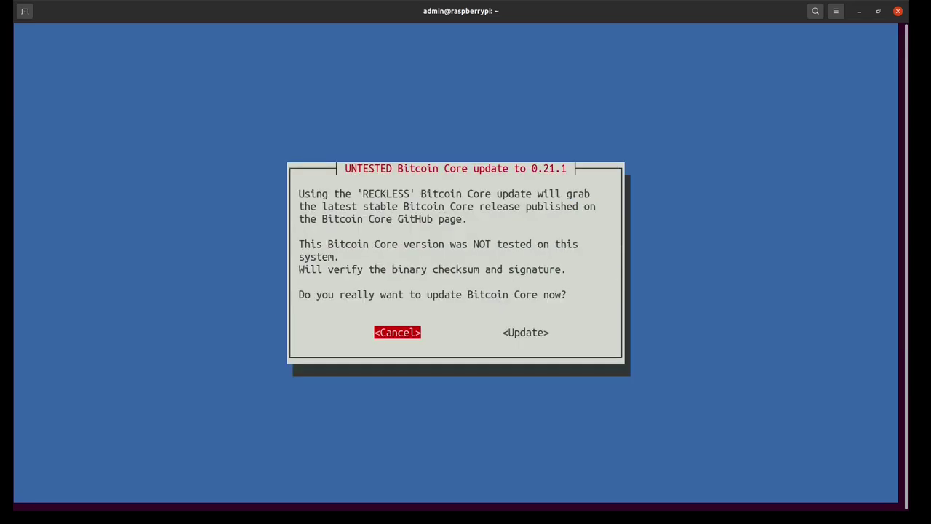
key(Right)
key(Return)
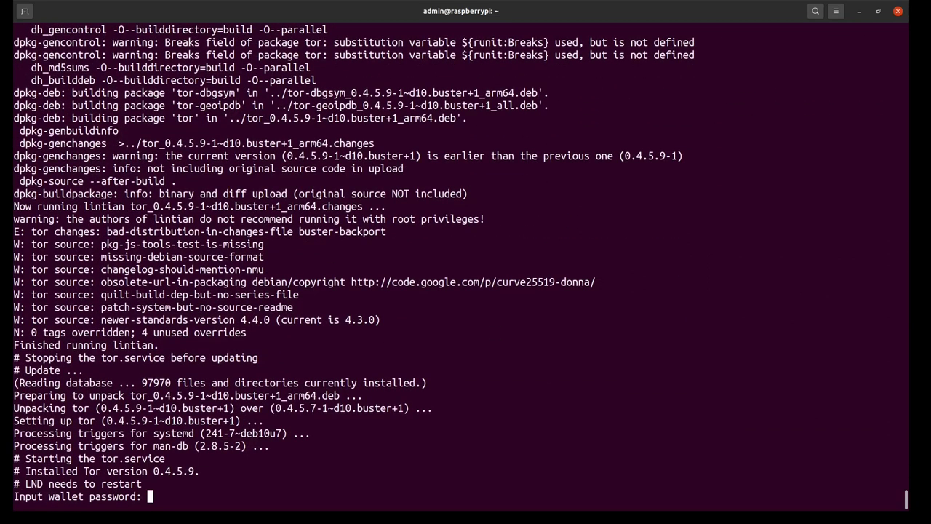
- Enter the wallet password to unlock LND for its restart after the Tor update
key(Return)
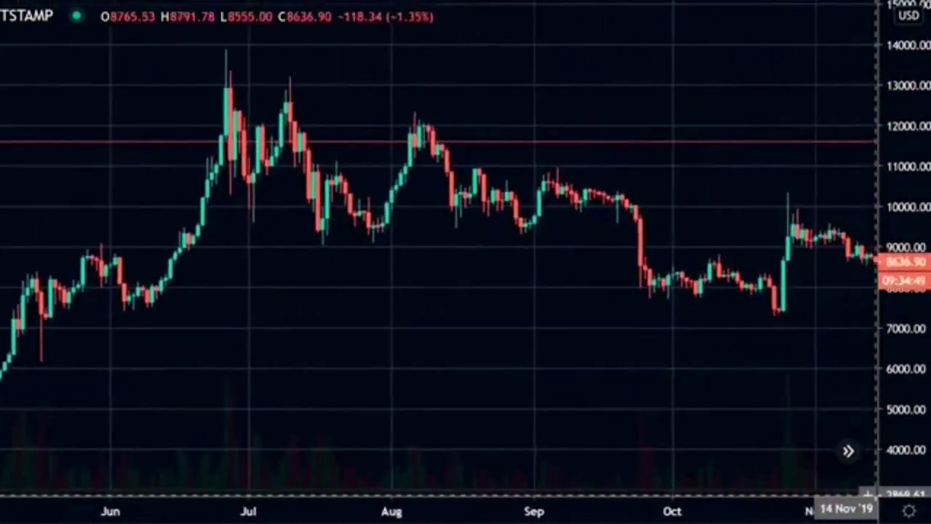
key(Right)
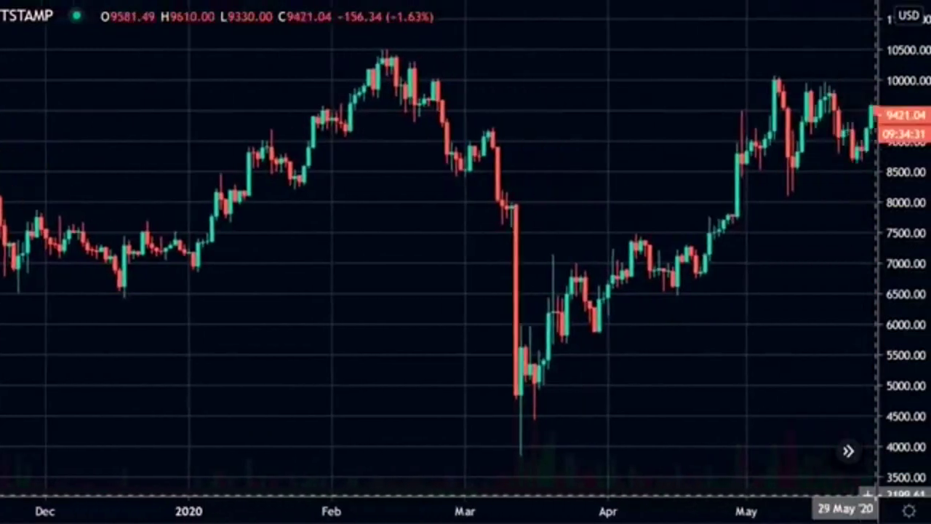
key(Right)
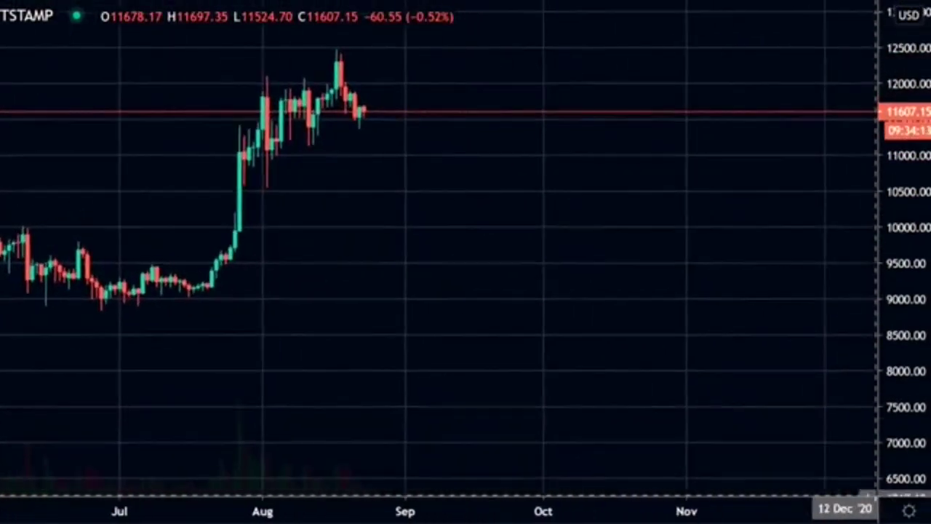